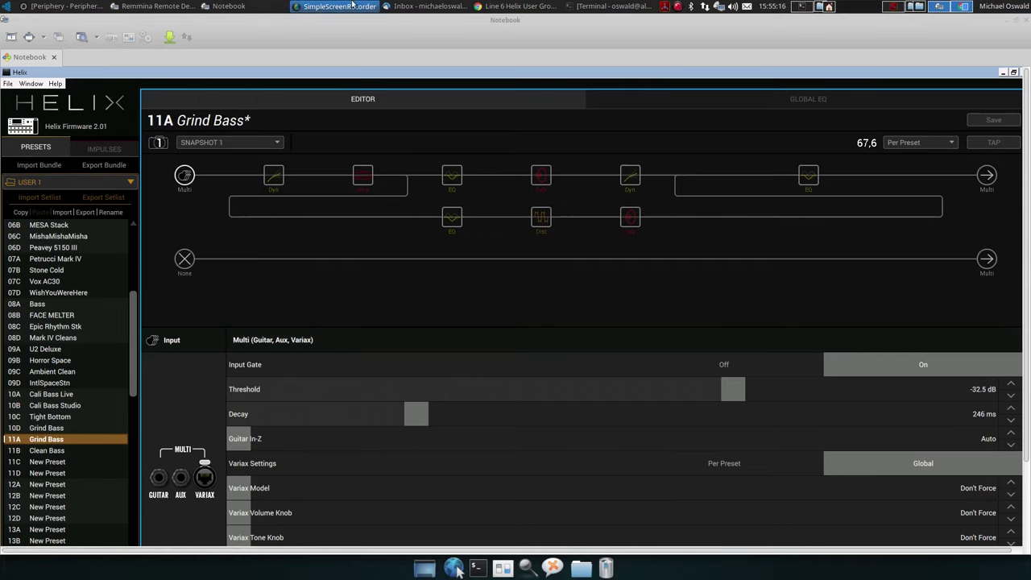
Restart Absolomb in Audacious, pause it after a few seconds, and minimize the player.
{"action": "left_click", "coordinate": [64, 7]}
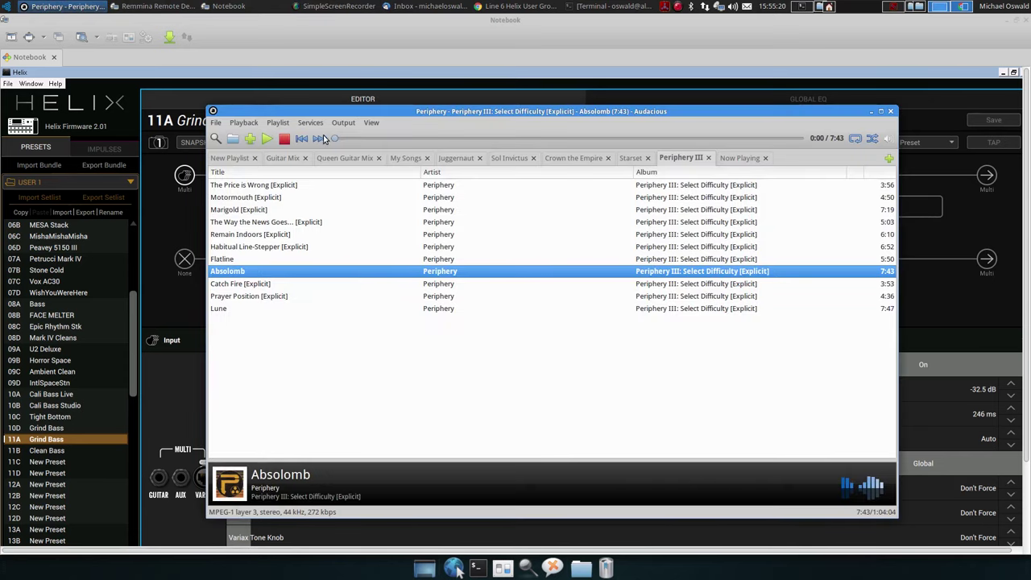
{"action": "left_click", "coordinate": [283, 139]}
{"action": "left_click", "coordinate": [267, 139]}
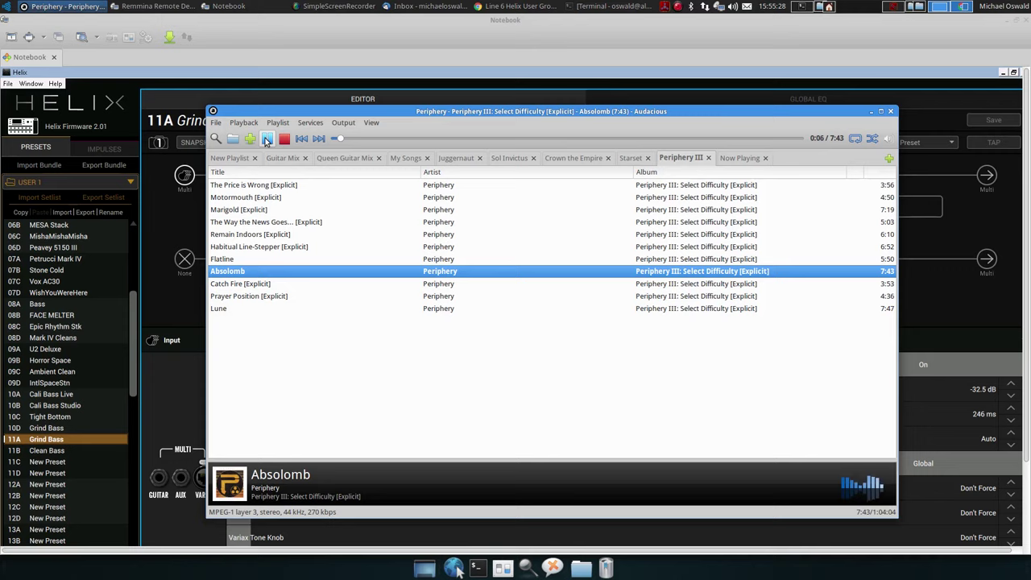
{"action": "left_click", "coordinate": [266, 139]}
{"action": "left_click", "coordinate": [872, 113]}
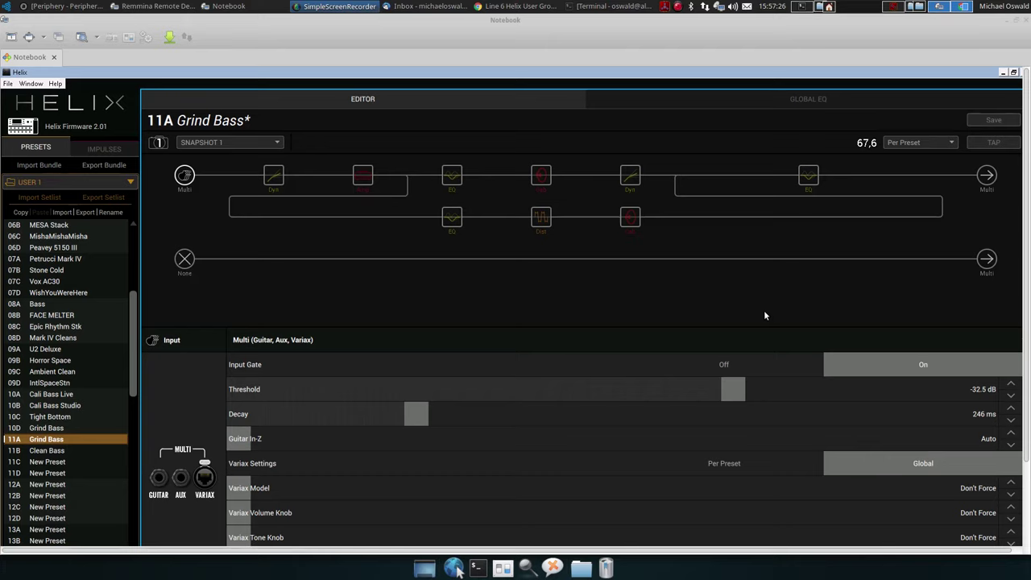
Enable the first LA Studio Comp dynamics block, then show the Cali 400 Ch2 amp settings.
{"action": "left_click", "coordinate": [272, 177]}
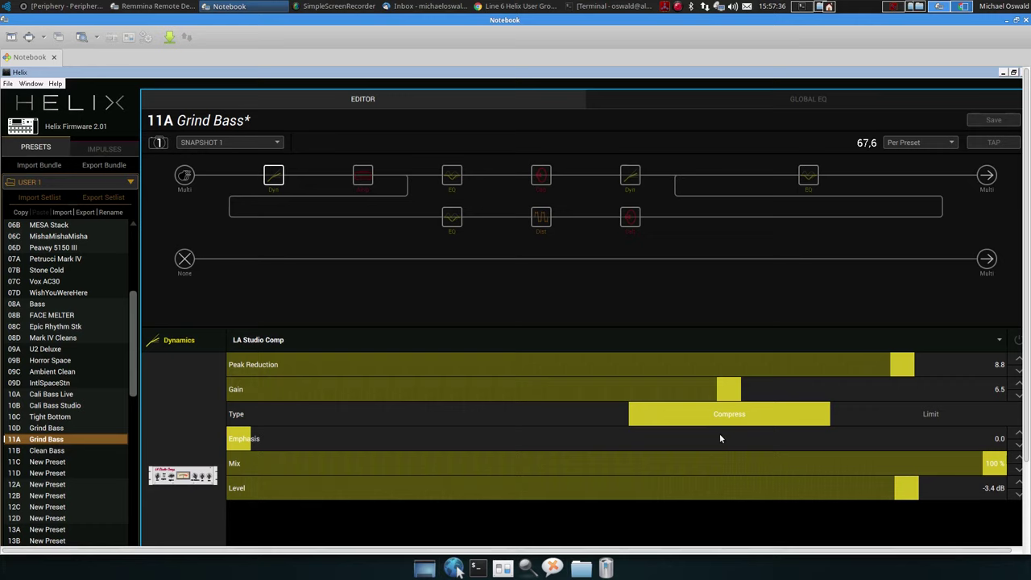
{"action": "left_click", "coordinate": [272, 174]}
{"action": "left_click", "coordinate": [363, 177]}
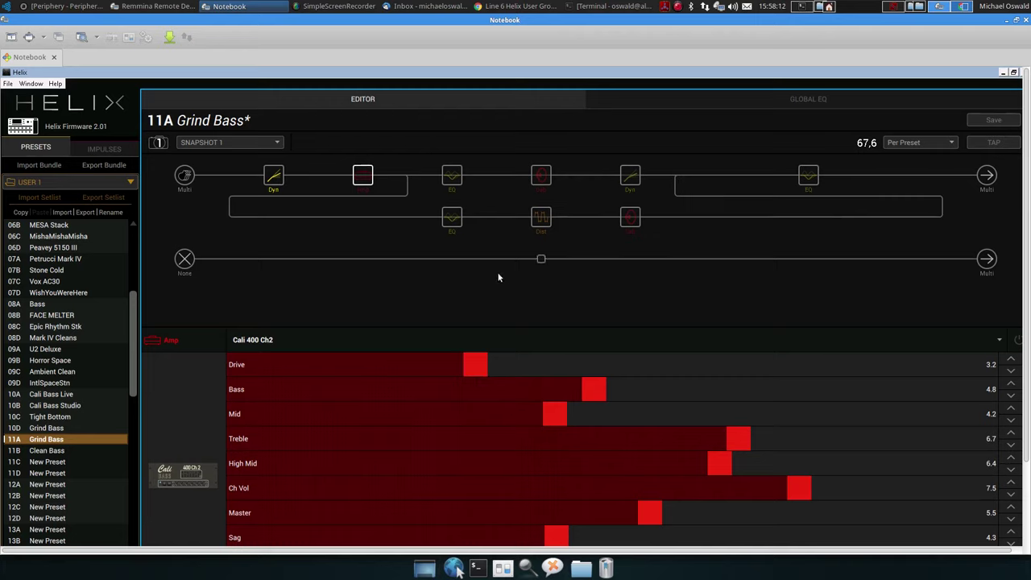
Turn on the Cali 400 Ch2 amp and move the merge point to just after the second Dyn block.
{"action": "left_click", "coordinate": [362, 160]}
{"action": "left_click_drag", "start_coordinate": [720, 175], "coordinate": [675, 175]}
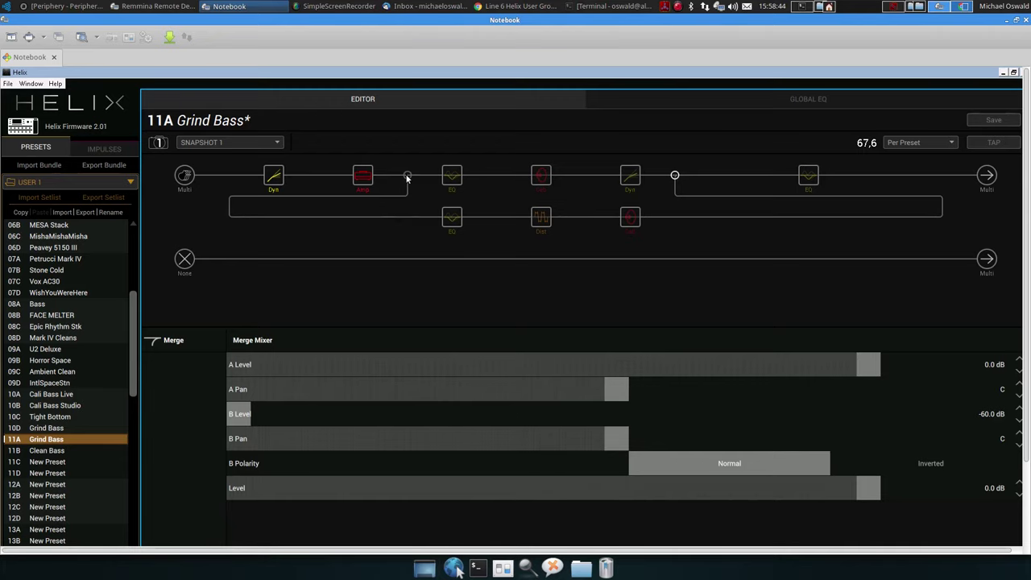
Enable the top-path Low Cut/High Cut EQ, with High Cut at 1.0 kHz.
{"action": "left_click", "coordinate": [451, 176]}
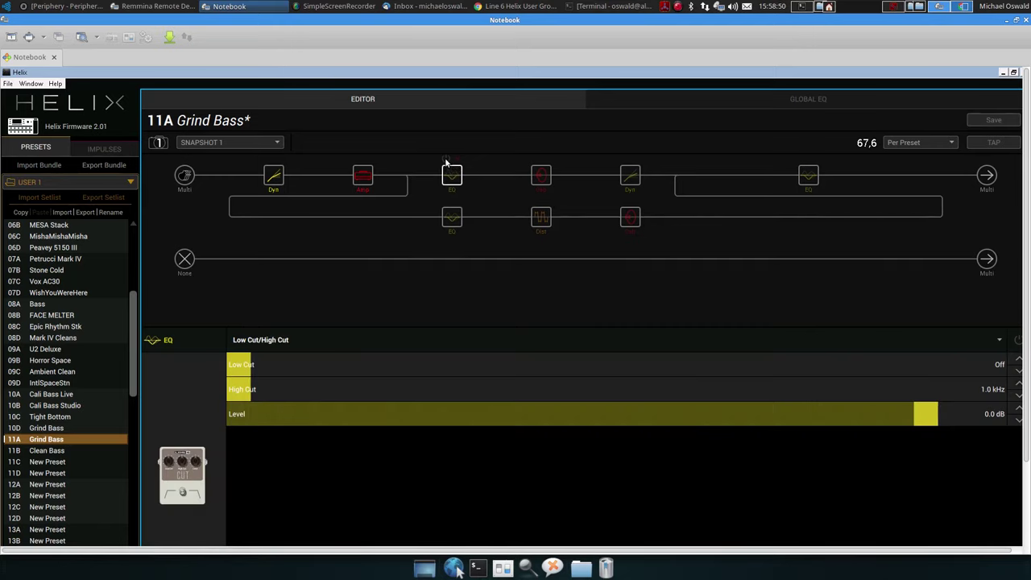
{"action": "left_click", "coordinate": [448, 171]}
Enable the 1x15 Tuck n' Go cab with its 4038 Ribbon mic.
{"action": "left_click", "coordinate": [540, 175]}
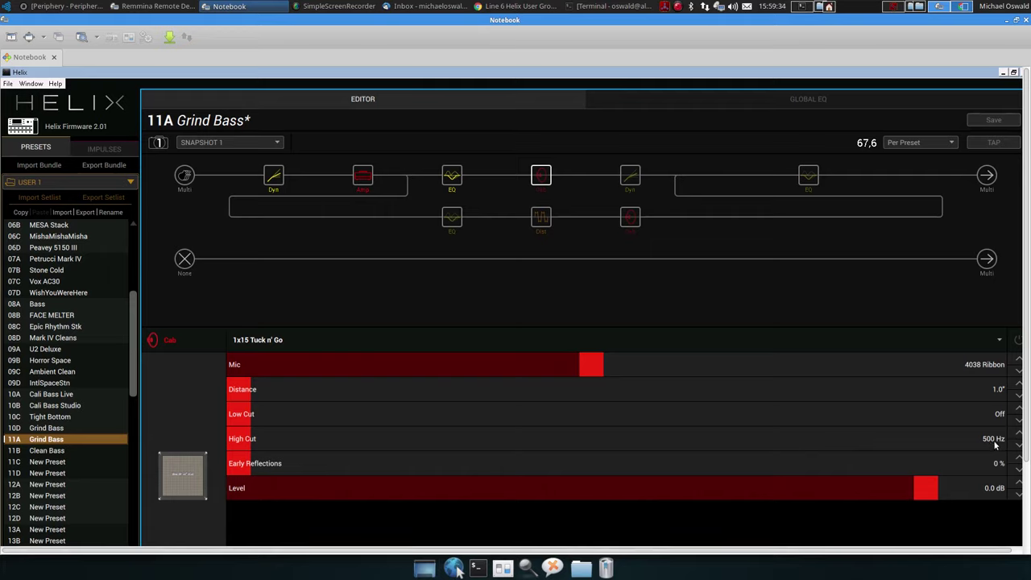
{"action": "left_click", "coordinate": [534, 168]}
Show the second LA Studio Comp block's limiter settings: Peak Reduction 10.0, Gain 7.0, Level +6.0 dB.
{"action": "left_click", "coordinate": [630, 178]}
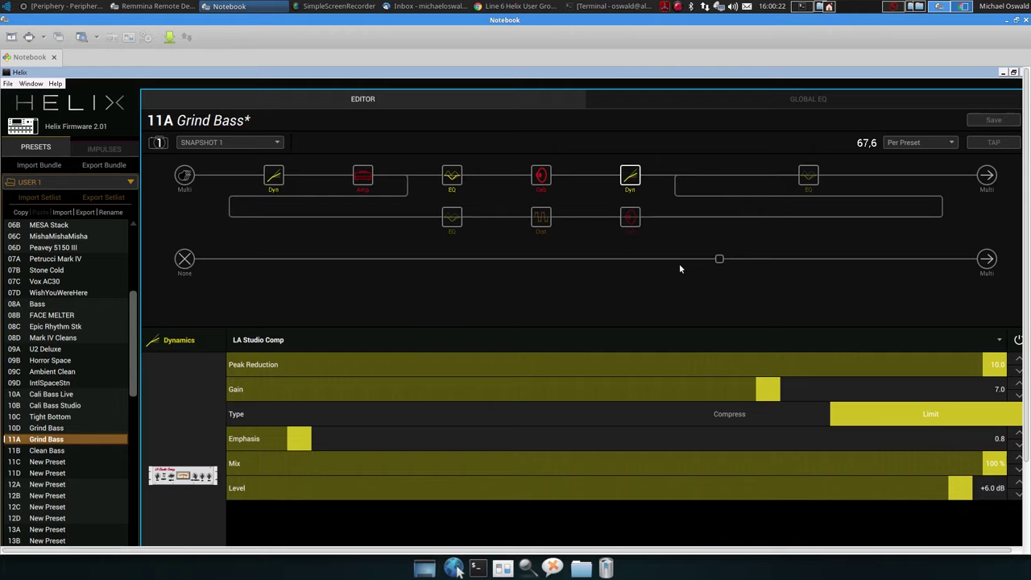
In the Merge Mixer set A Level to -60 dB and B Level to 0.0 dB, then show the lower EQ.
{"action": "left_click", "coordinate": [675, 176]}
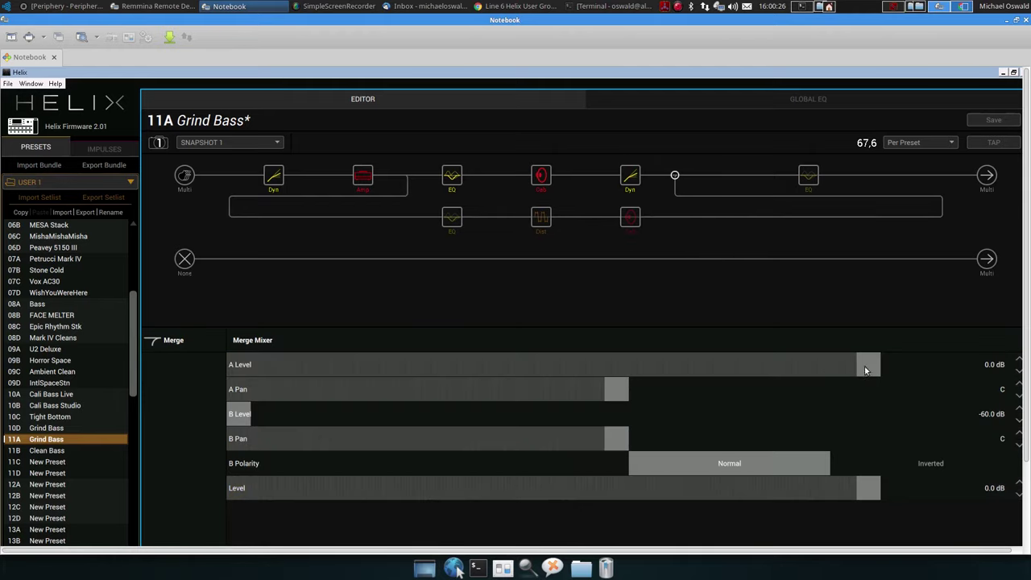
{"action": "left_click_drag", "start_coordinate": [865, 365], "coordinate": [178, 368]}
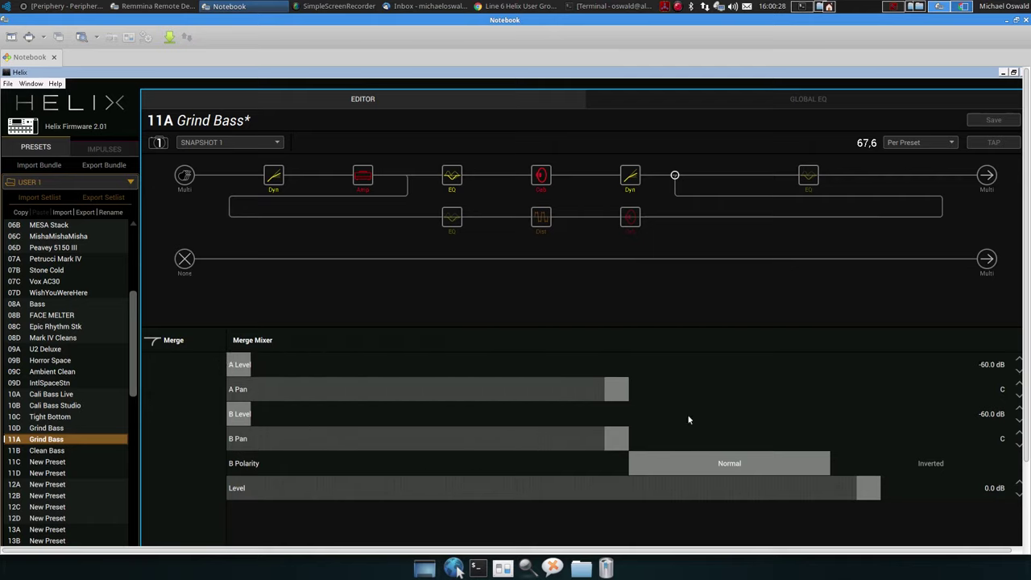
{"action": "left_click", "coordinate": [889, 414]}
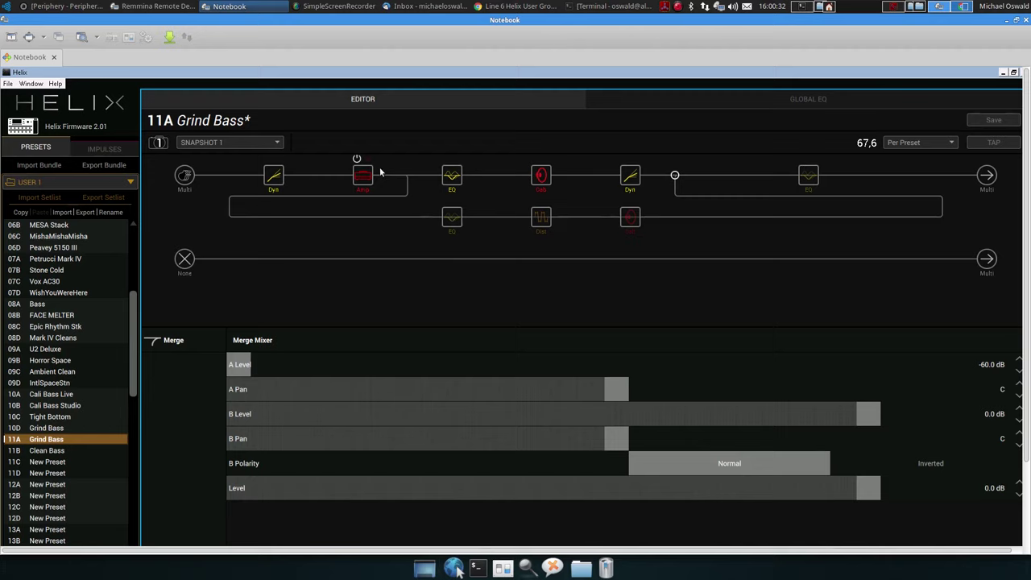
{"action": "left_click", "coordinate": [451, 217]}
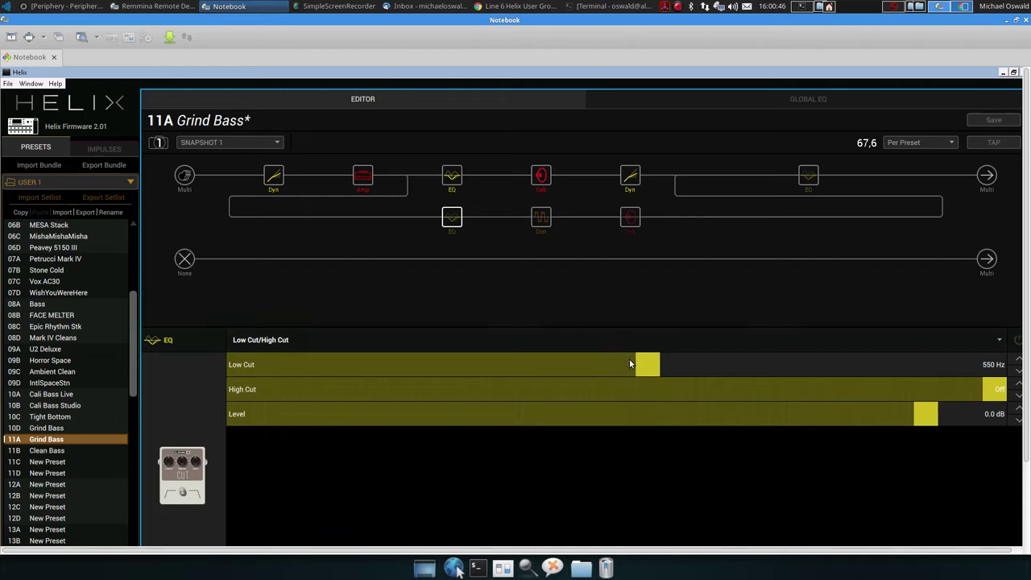
Enable the lower-path EQ with its 550 Hz low cut.
{"action": "left_click", "coordinate": [449, 209]}
Enable the lower-path Valve Driver distortion, leaving gain 10.0 and level 6.6 unchanged.
{"action": "left_click", "coordinate": [542, 217]}
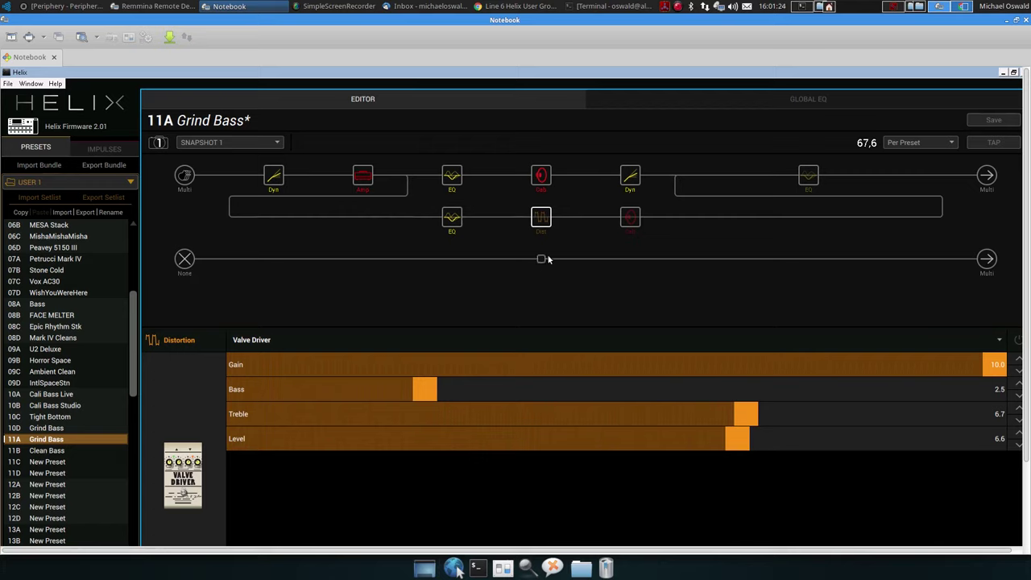
{"action": "left_click", "coordinate": [535, 201]}
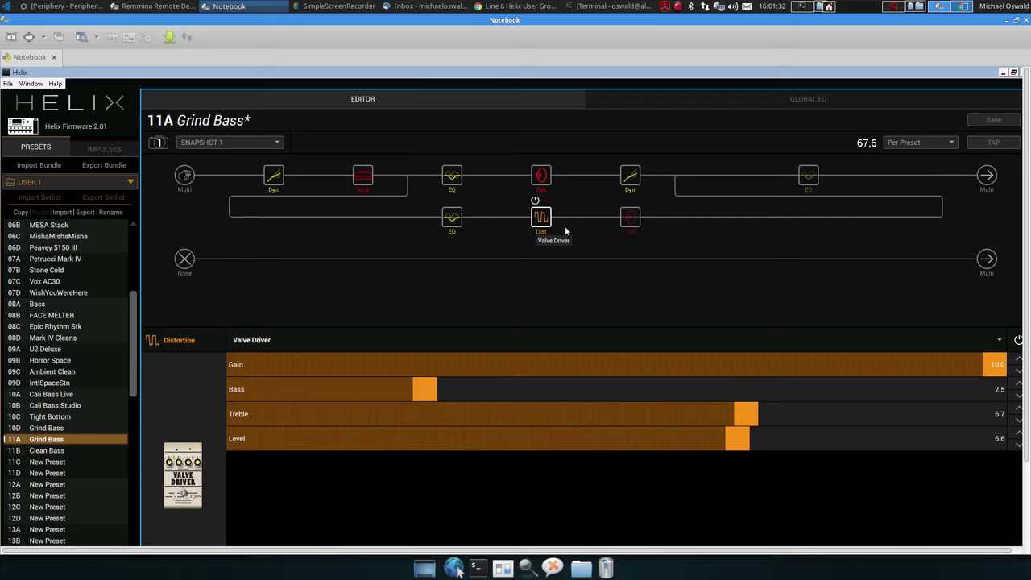
Enable the 8x10 SV Beast cab following the distortion on the lower path.
{"action": "left_click", "coordinate": [630, 216]}
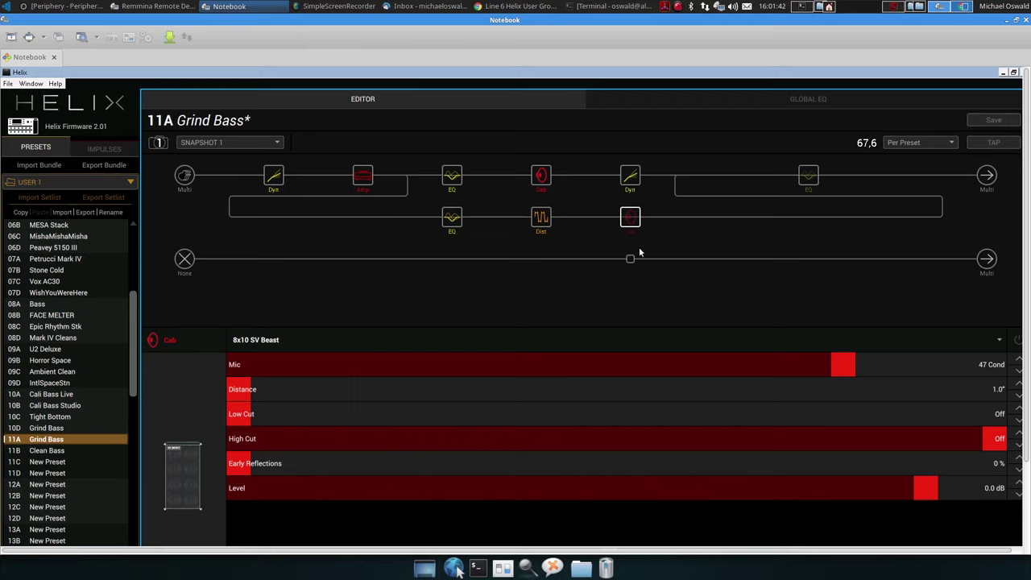
{"action": "left_click", "coordinate": [625, 202]}
Select the Merge block and raise path A's level from -60 dB to about -3.4 dB.
{"action": "left_click", "coordinate": [674, 175]}
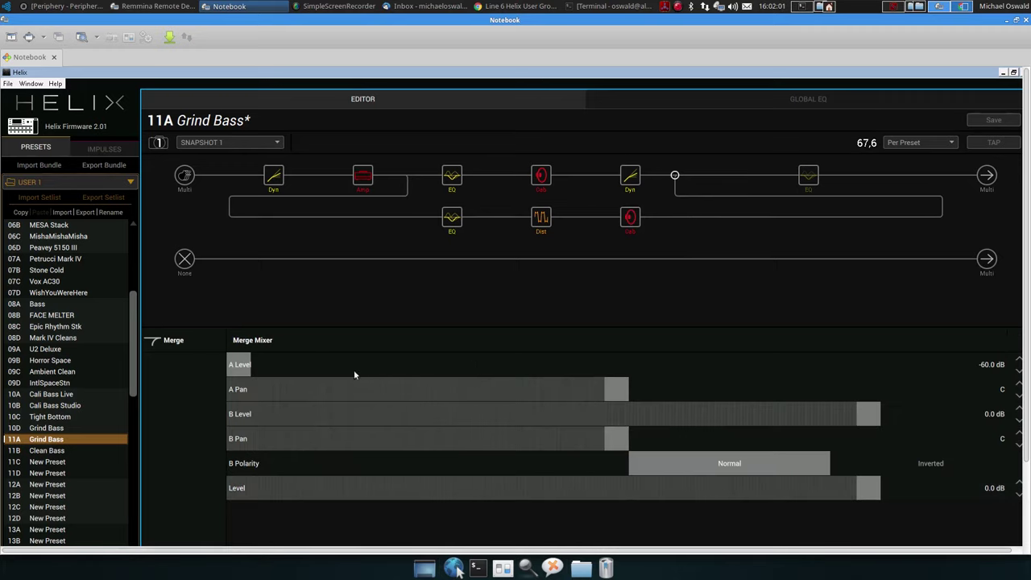
{"action": "mouse_move", "coordinate": [246, 369]}
{"action": "left_mouse_down"}
{"action": "mouse_move", "coordinate": [882, 368]}
{"action": "mouse_move", "coordinate": [828, 373]}
{"action": "mouse_move", "coordinate": [906, 396]}
{"action": "left_mouse_up"}
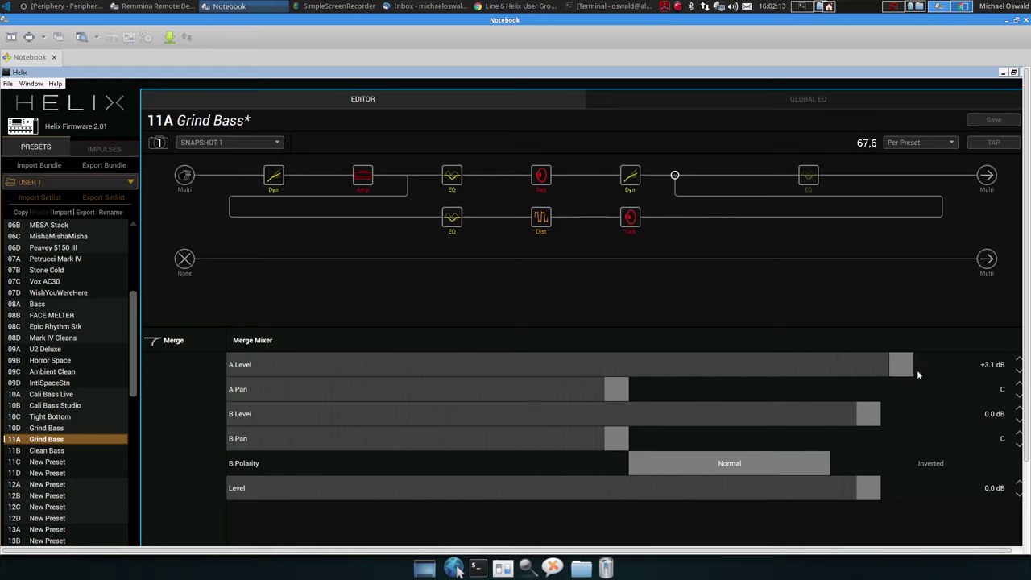
{"action": "left_click", "coordinate": [990, 365]}
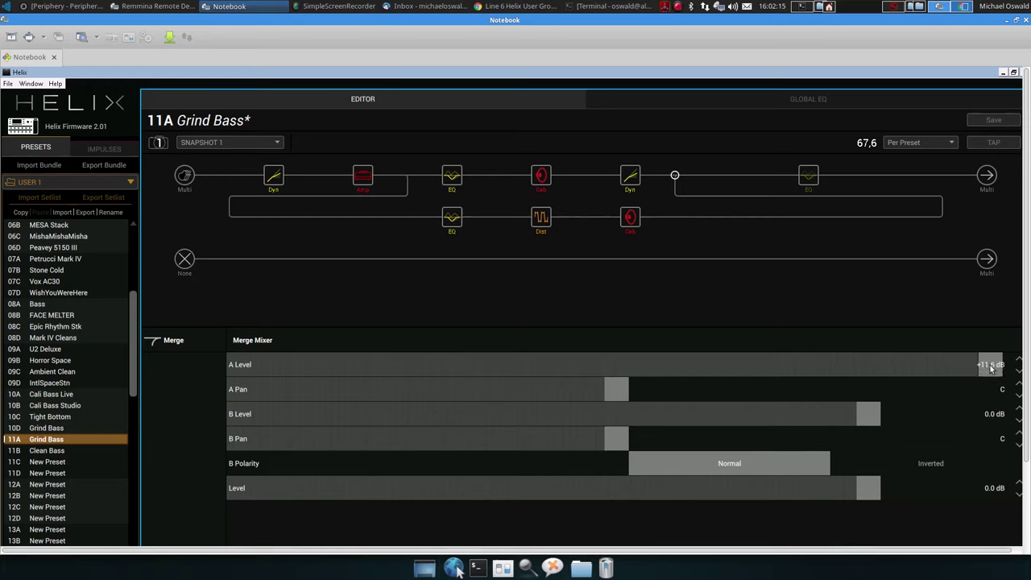
{"action": "double_click", "coordinate": [991, 367]}
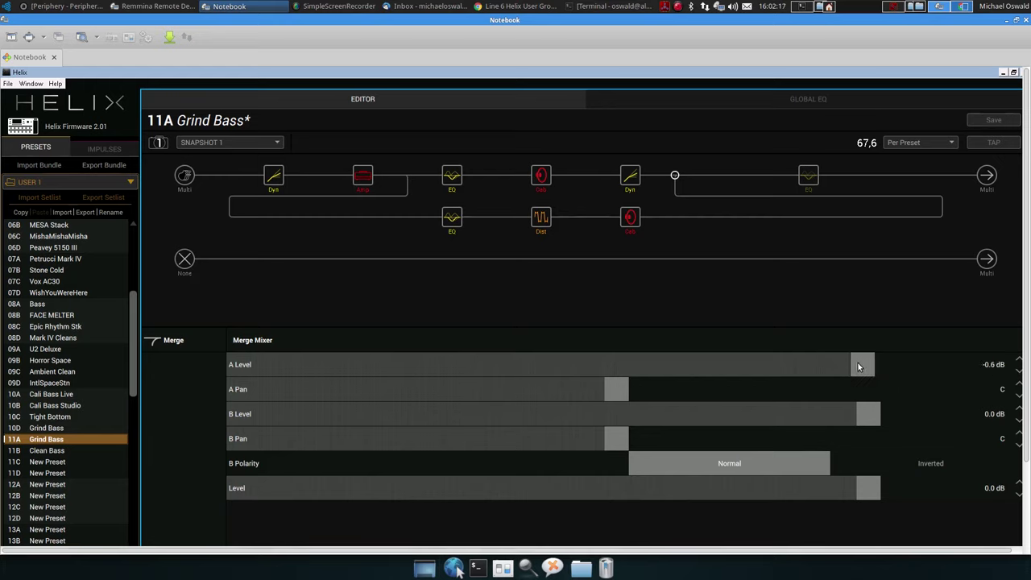
{"action": "left_click_drag", "start_coordinate": [875, 365], "coordinate": [838, 368]}
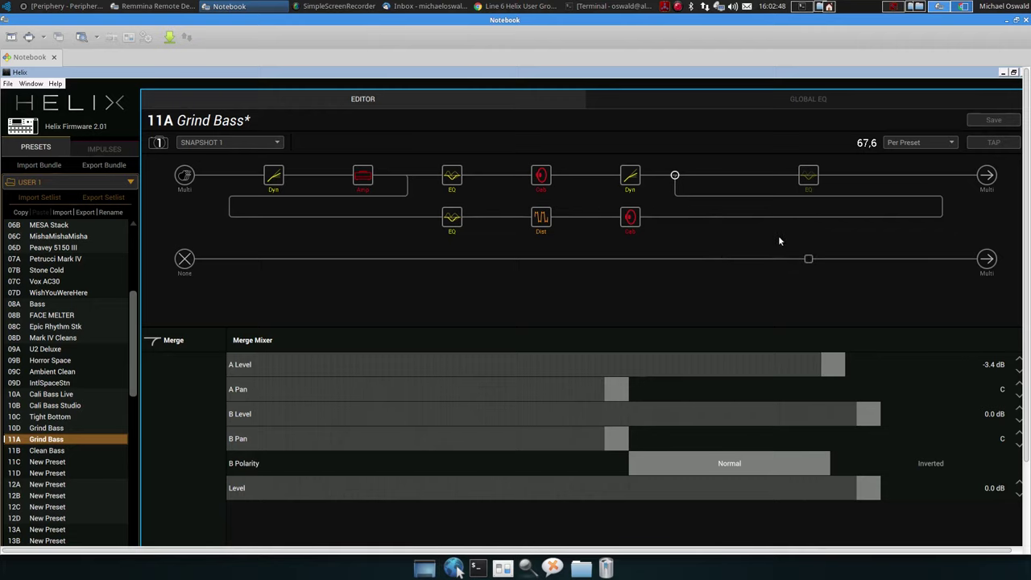
Switch on the bypassed 10-band graphic EQ on the upper path and review its bands.
{"action": "left_click", "coordinate": [807, 174]}
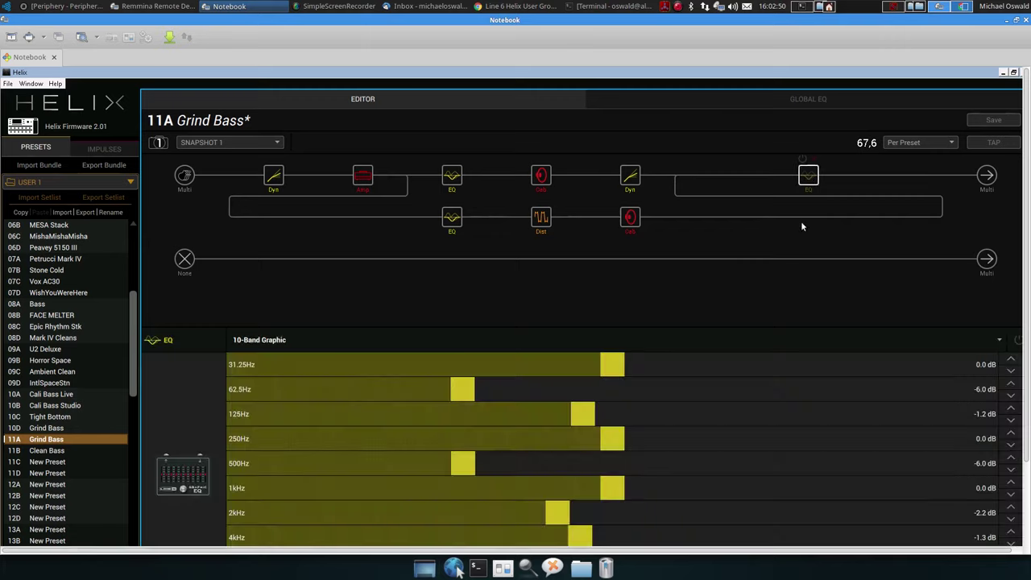
{"action": "left_click", "coordinate": [802, 167]}
{"action": "scroll", "coordinate": [688, 457], "scroll_direction": "down", "scroll_amount": 2}
Change the lower-path distortion model to Teemah! and turn its Gain fully up to 10.0.
{"action": "left_click", "coordinate": [541, 219]}
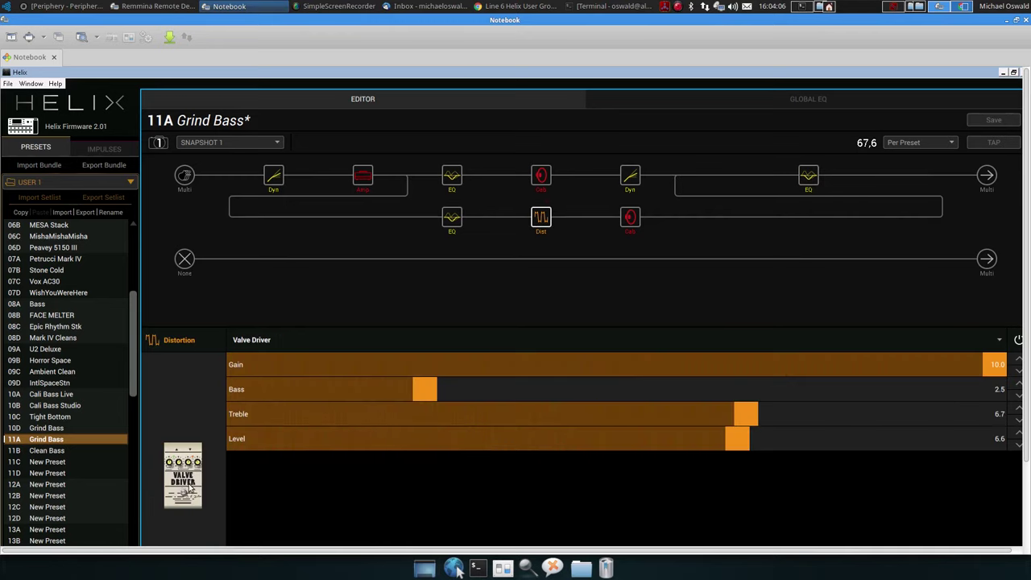
{"action": "left_click", "coordinate": [245, 340]}
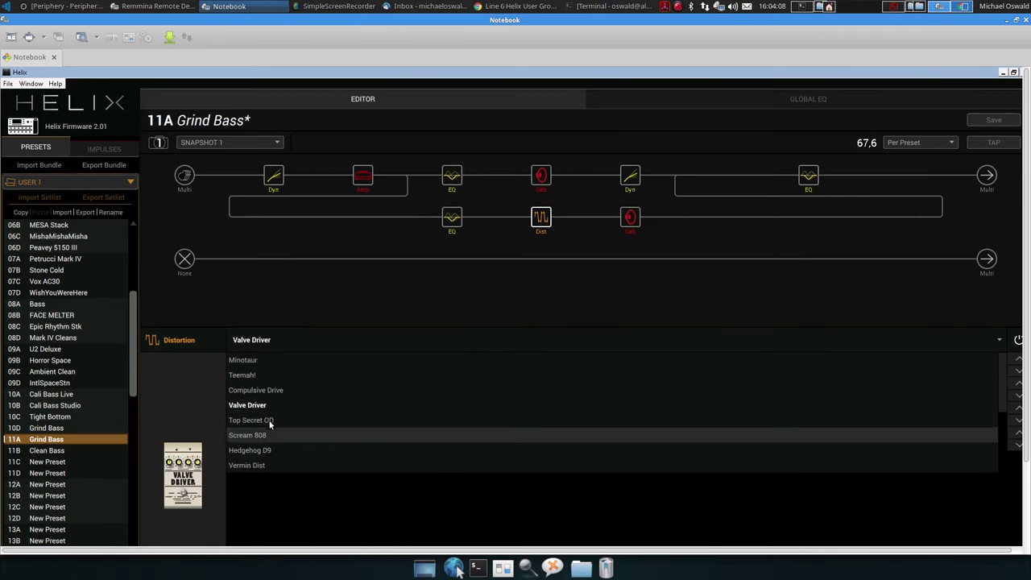
{"action": "left_click", "coordinate": [249, 376]}
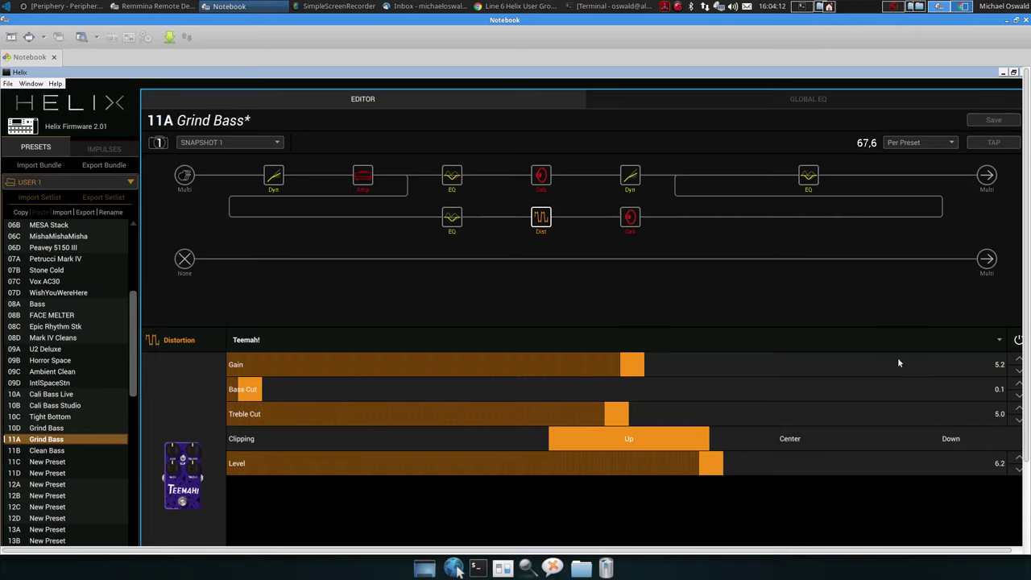
{"action": "left_click_drag", "start_coordinate": [635, 369], "coordinate": [1007, 364]}
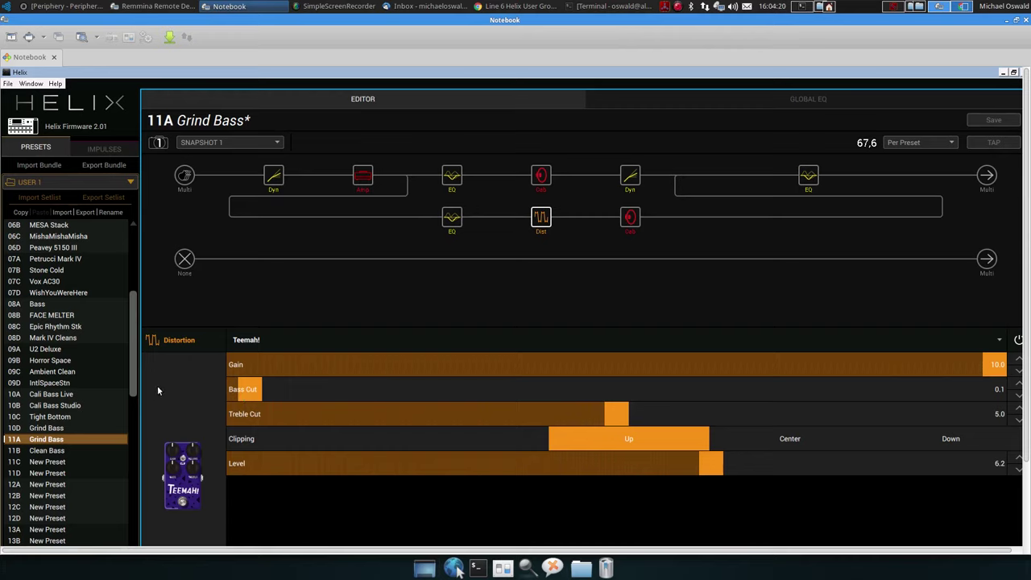
{"action": "left_click", "coordinate": [249, 340]}
In the block chooser, switch the category to Amp and pick the Line 6 Fatality model.
{"action": "left_click", "coordinate": [185, 343]}
{"action": "left_click", "coordinate": [167, 338]}
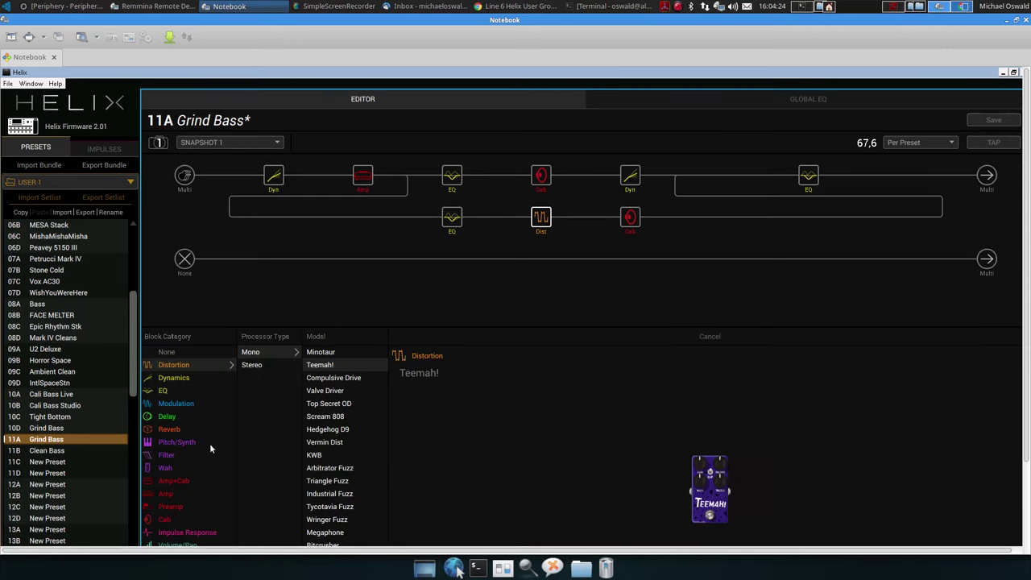
{"action": "scroll", "coordinate": [199, 485], "scroll_direction": "down", "scroll_amount": 2}
{"action": "left_click", "coordinate": [174, 443]}
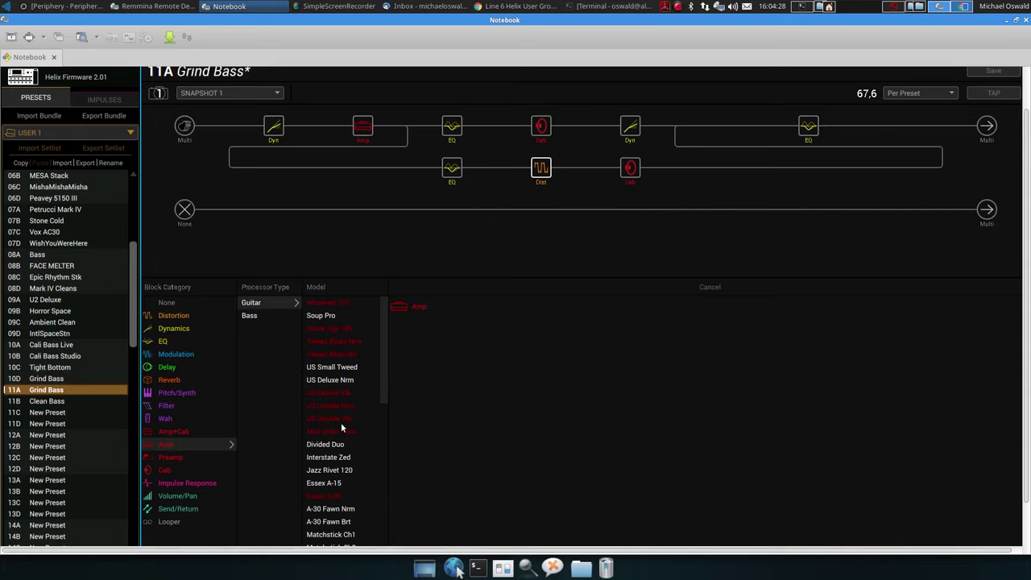
{"action": "scroll", "coordinate": [346, 427], "scroll_direction": "down", "scroll_amount": 3}
{"action": "scroll", "coordinate": [346, 424], "scroll_direction": "down", "scroll_amount": 2}
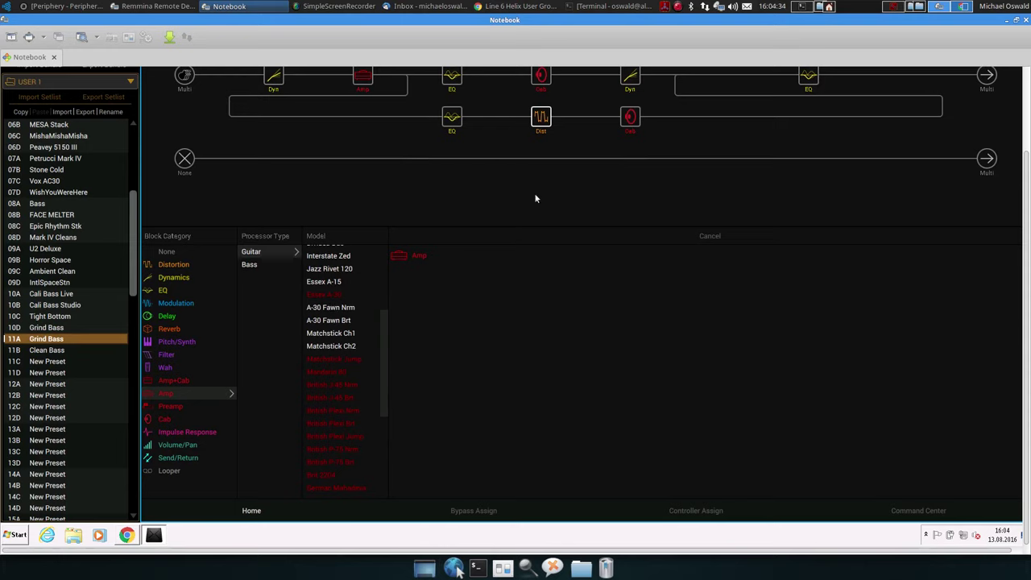
{"action": "scroll", "coordinate": [341, 411], "scroll_direction": "down", "scroll_amount": 2}
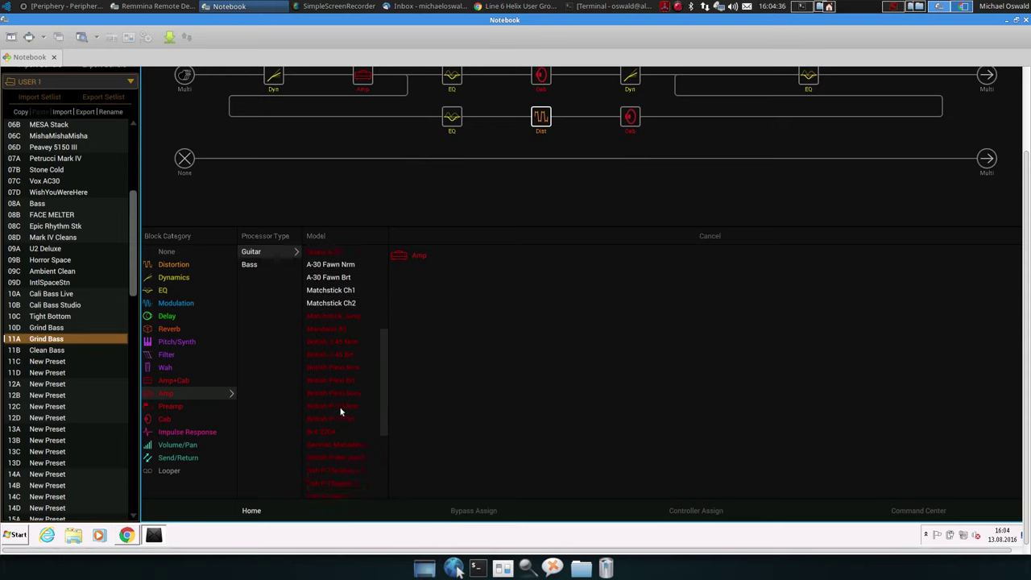
{"action": "scroll", "coordinate": [340, 417], "scroll_direction": "down", "scroll_amount": 2}
{"action": "scroll", "coordinate": [341, 419], "scroll_direction": "down", "scroll_amount": 2}
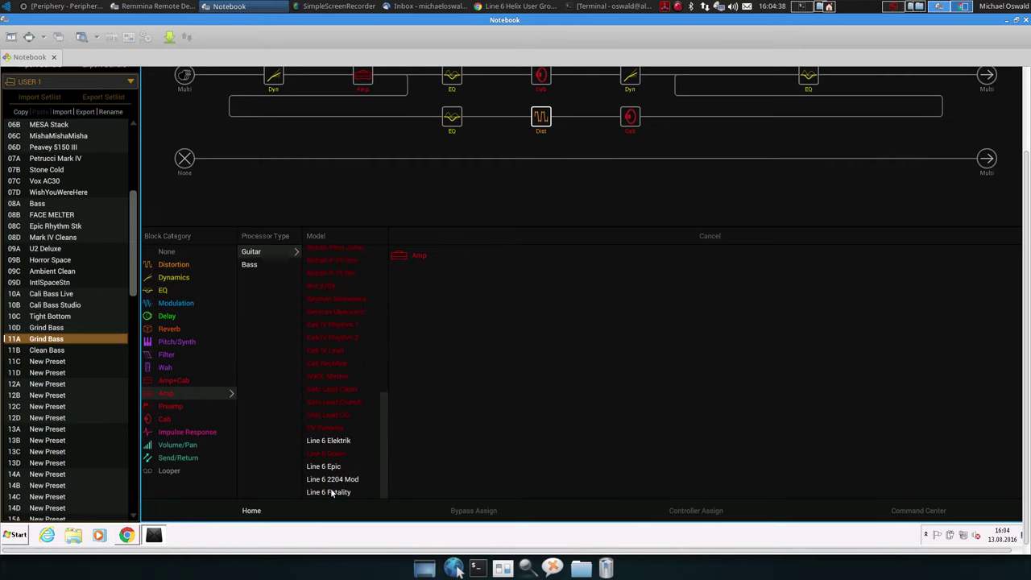
{"action": "left_click", "coordinate": [331, 492]}
Load the Line 6 Fatality amp, then set Drive to 8.8 and Bass to 1.6.
{"action": "left_click", "coordinate": [336, 494]}
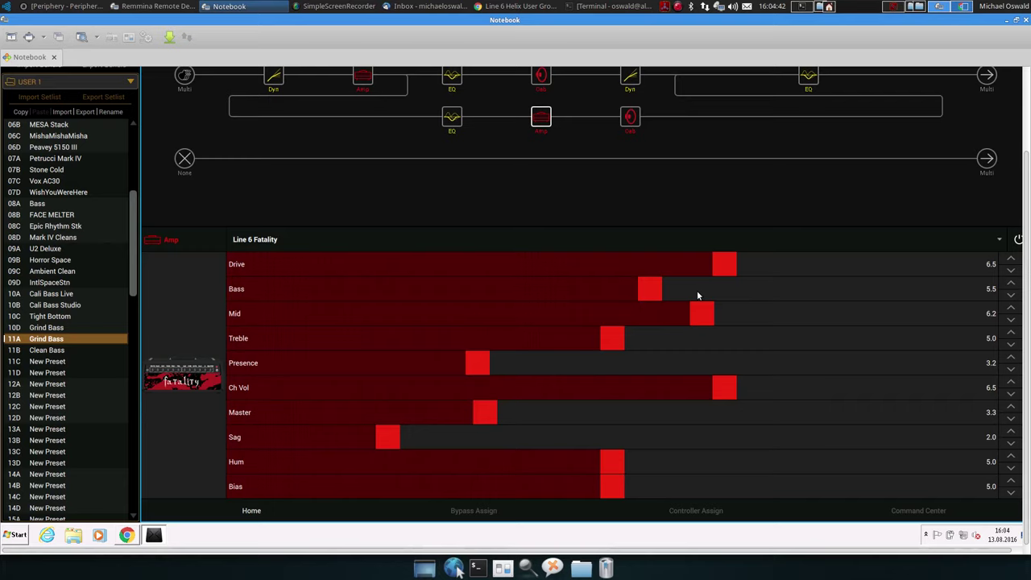
{"action": "left_click_drag", "start_coordinate": [727, 268], "coordinate": [906, 265]}
{"action": "mouse_move", "coordinate": [649, 290]}
{"action": "left_mouse_down"}
{"action": "mouse_move", "coordinate": [386, 298]}
{"action": "mouse_move", "coordinate": [395, 300]}
{"action": "left_mouse_up"}
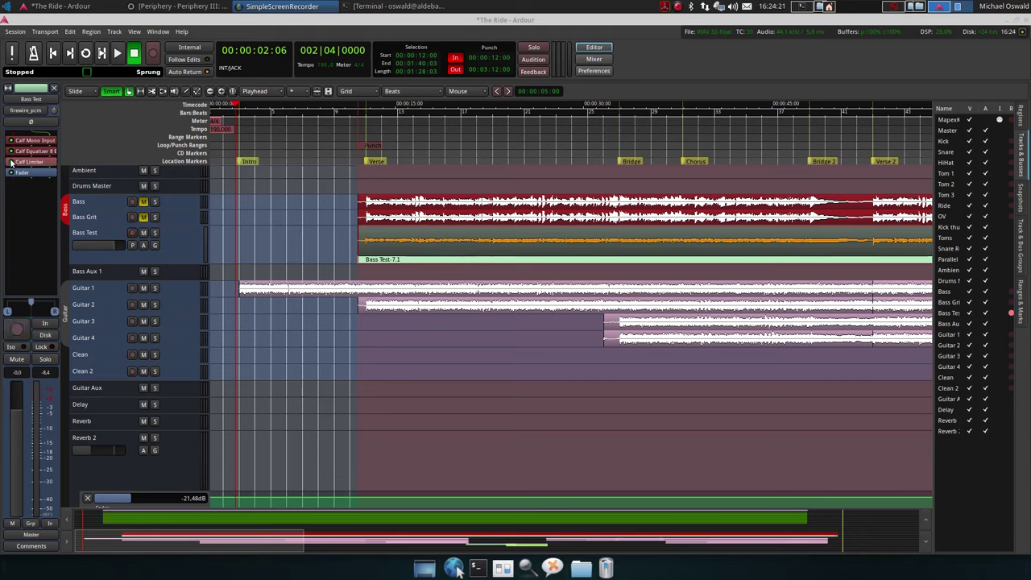
Bring Ardour's The Ride session with the Bass Test track to the front.
{"action": "left_click", "coordinate": [11, 162]}
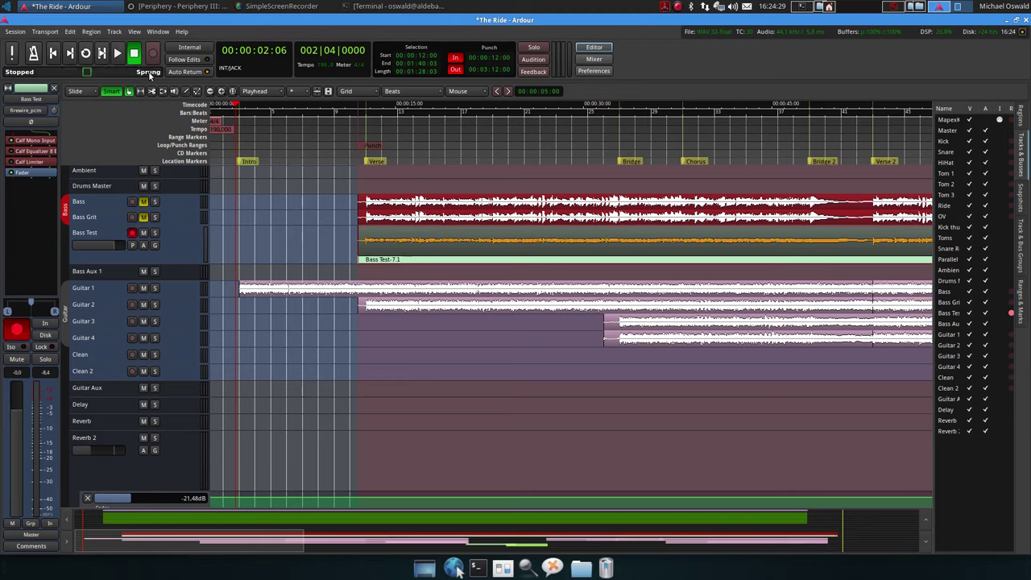
Start recording a bass take on the armed Bass Test track as the song plays.
{"action": "left_click", "coordinate": [119, 55]}
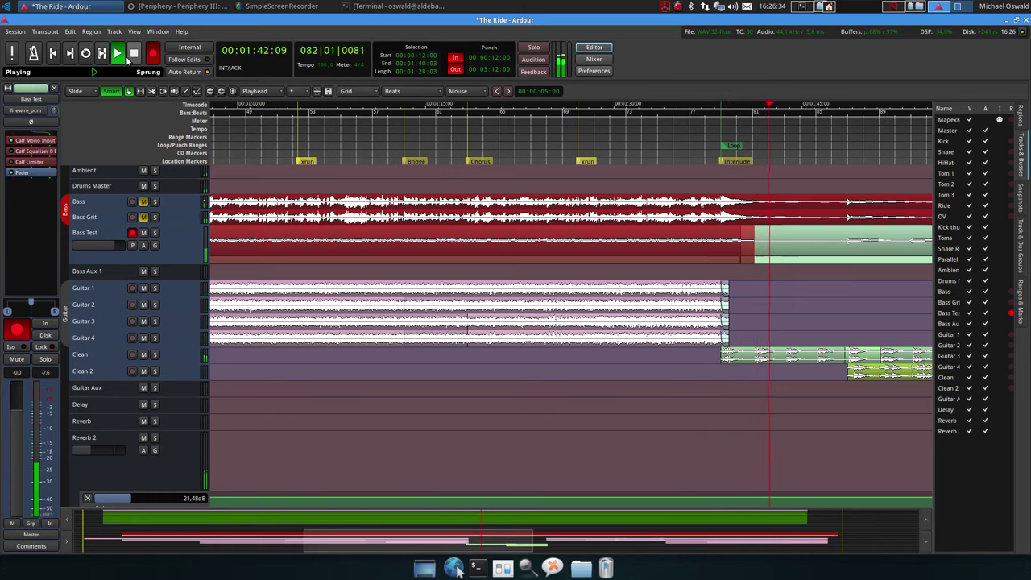
Stop the take, disarm Bass Test, and play back from bar 20 setting its gain near 3.7 dB.
{"action": "left_click", "coordinate": [134, 53]}
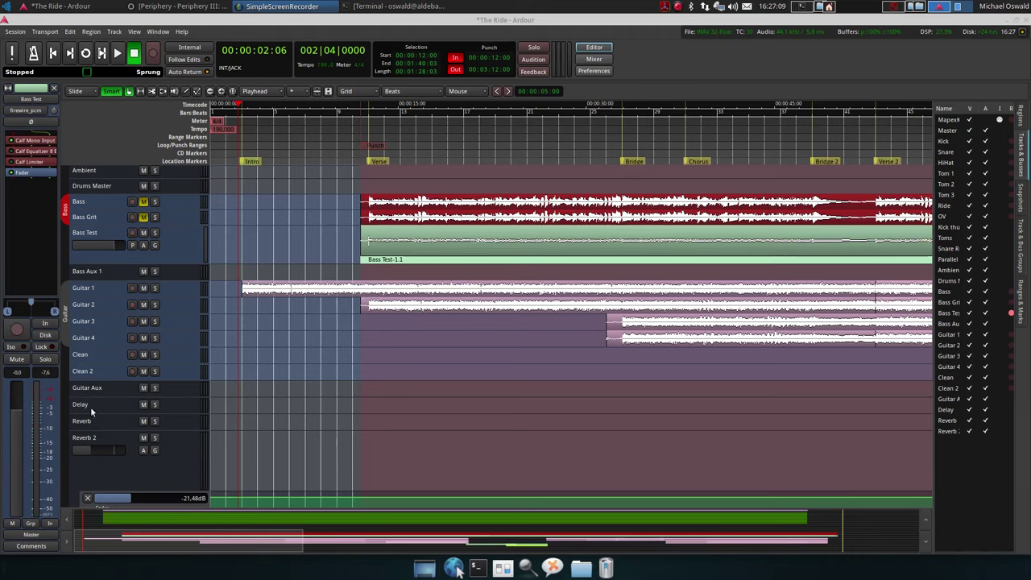
{"action": "left_click", "coordinate": [23, 337]}
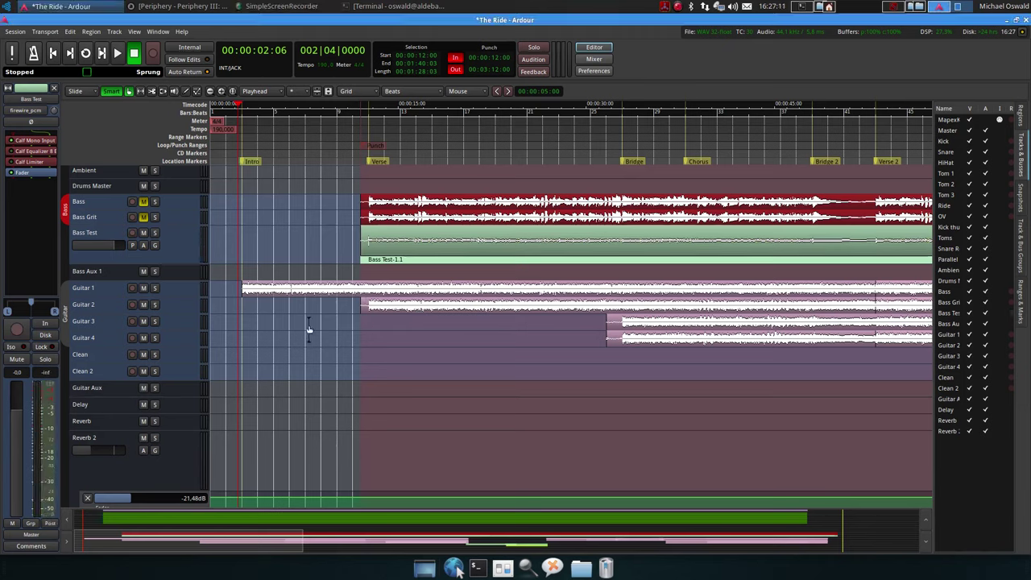
{"action": "left_click", "coordinate": [520, 115]}
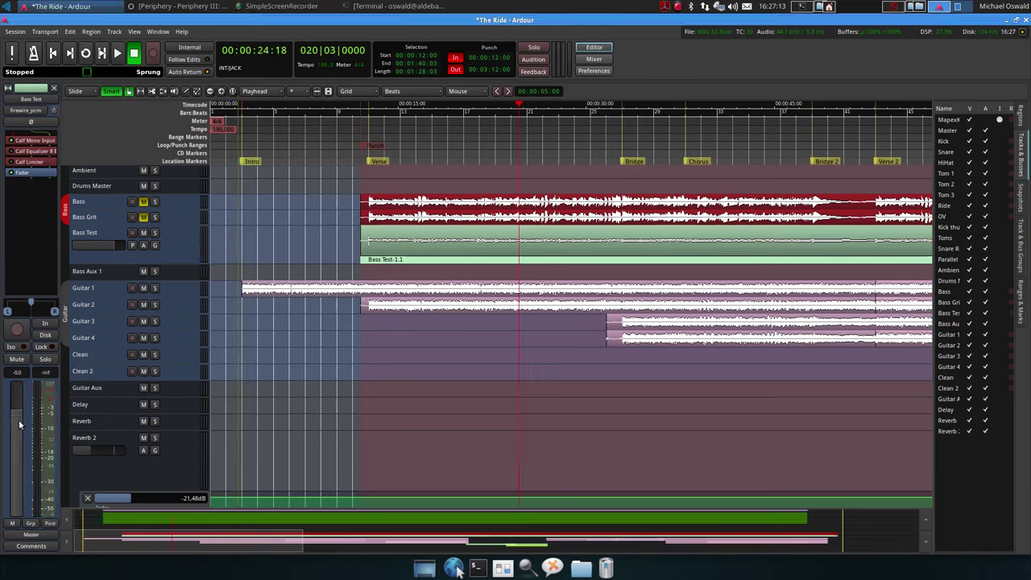
{"action": "key", "text": "space"}
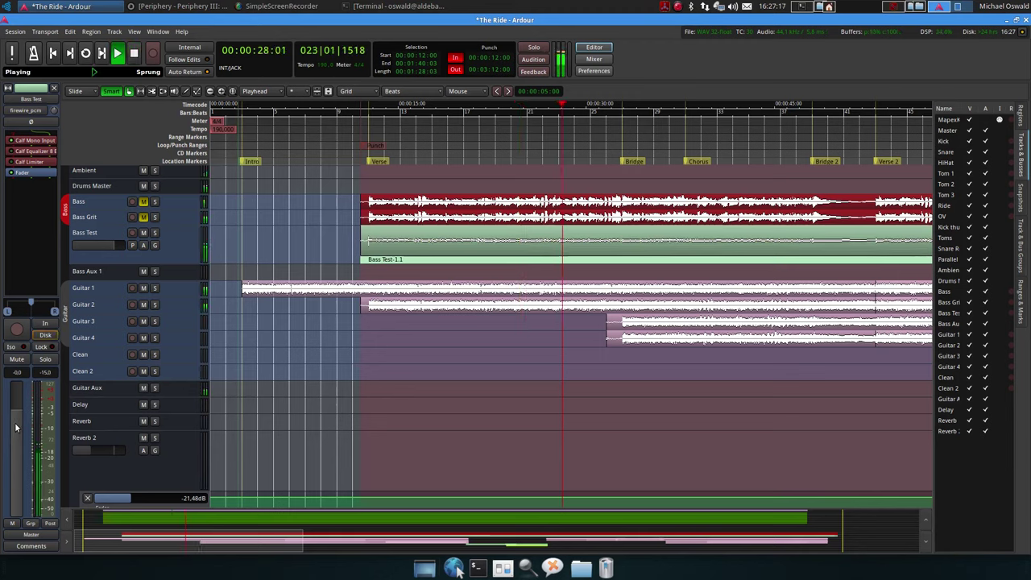
{"action": "left_click_drag", "start_coordinate": [16, 427], "coordinate": [17, 399]}
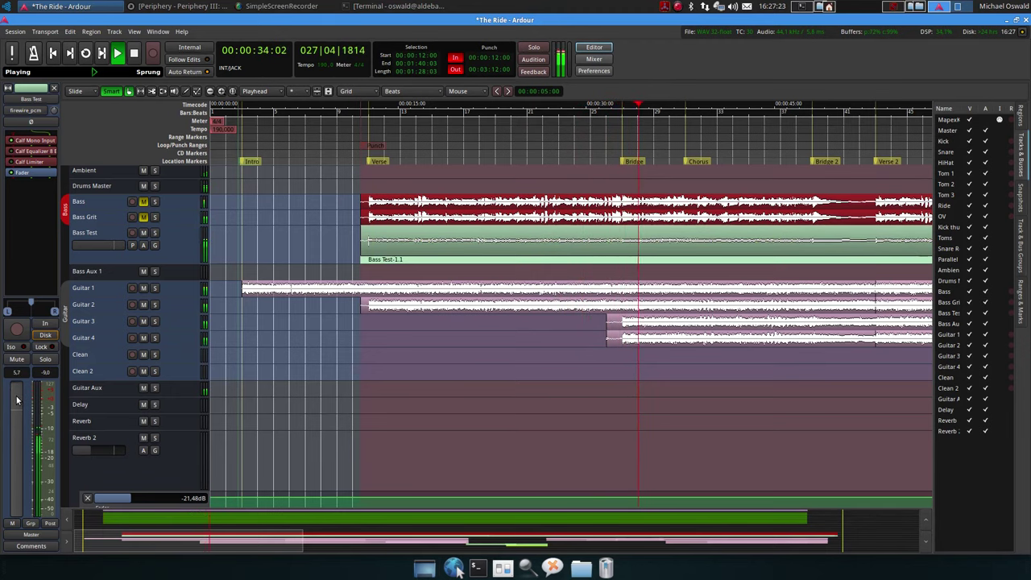
{"action": "mouse_move", "coordinate": [17, 400]}
{"action": "left_mouse_down"}
{"action": "mouse_move", "coordinate": [18, 427]}
{"action": "mouse_move", "coordinate": [21, 410]}
{"action": "left_mouse_up"}
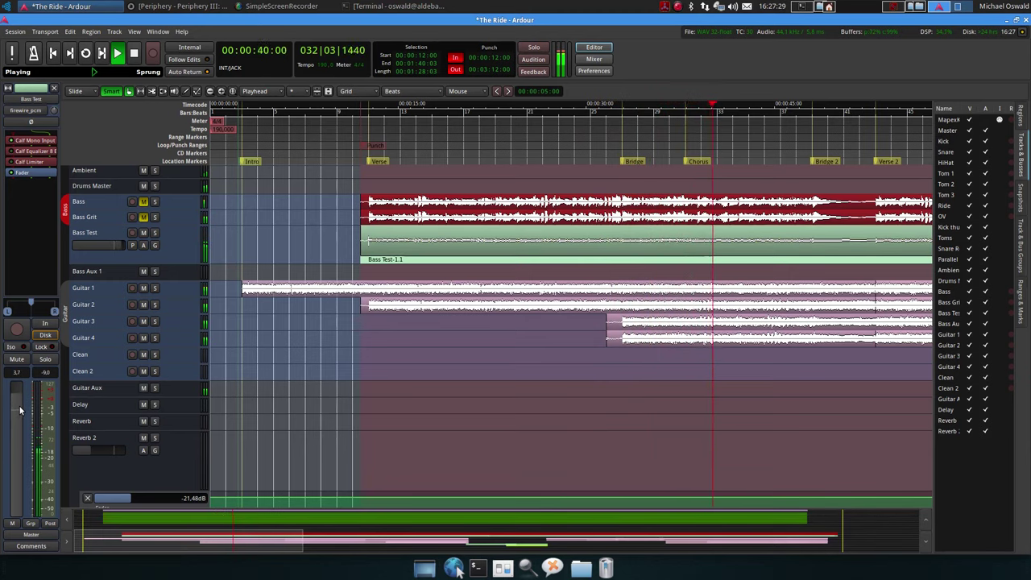
{"action": "key", "text": "space"}
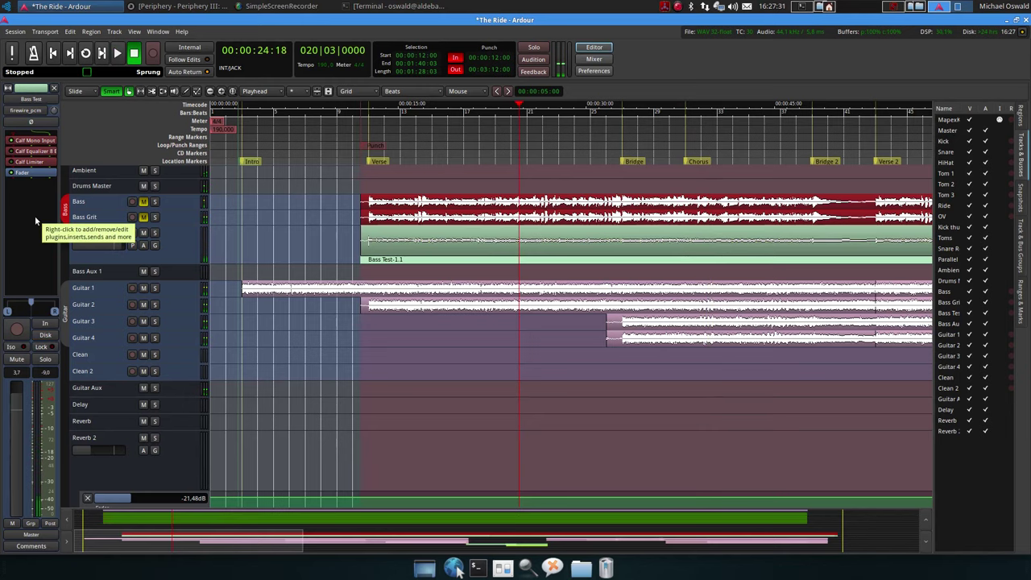
{"action": "double_click", "coordinate": [27, 152]}
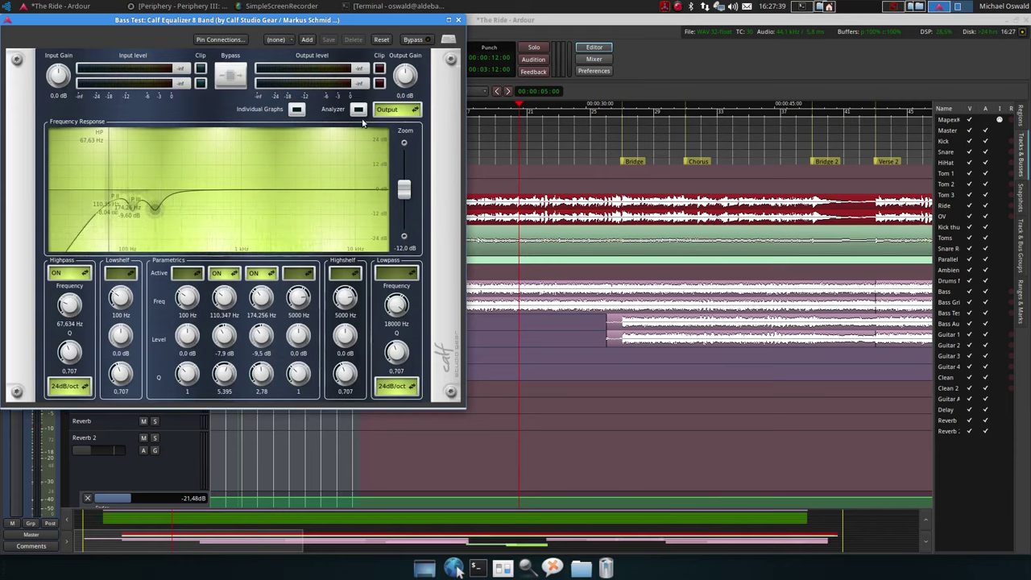
{"action": "left_click", "coordinate": [456, 21]}
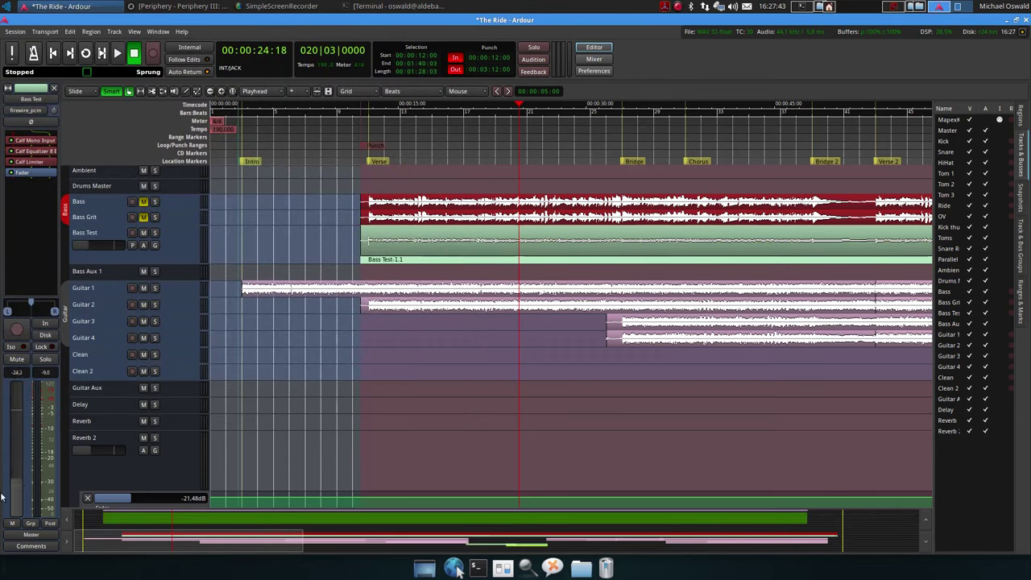
{"action": "key", "text": "space"}
Set the Bass Test fader to about 2.2 dB while listening, then stop playback.
{"action": "left_click_drag", "start_coordinate": [18, 469], "coordinate": [13, 420]}
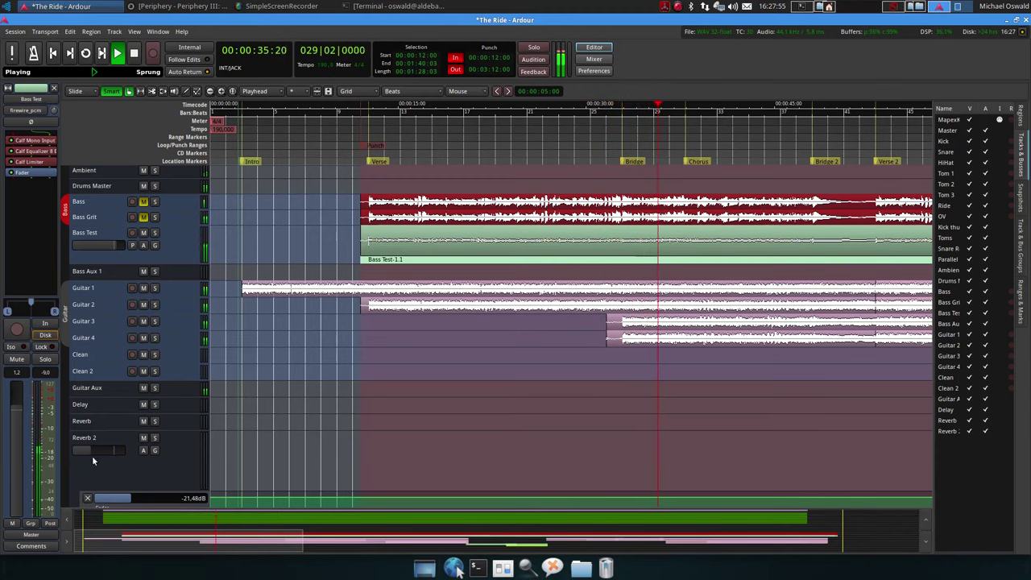
{"action": "scroll", "coordinate": [12, 454], "scroll_direction": "up", "scroll_amount": 1}
{"action": "scroll", "coordinate": [11, 452], "scroll_direction": "up", "scroll_amount": 5}
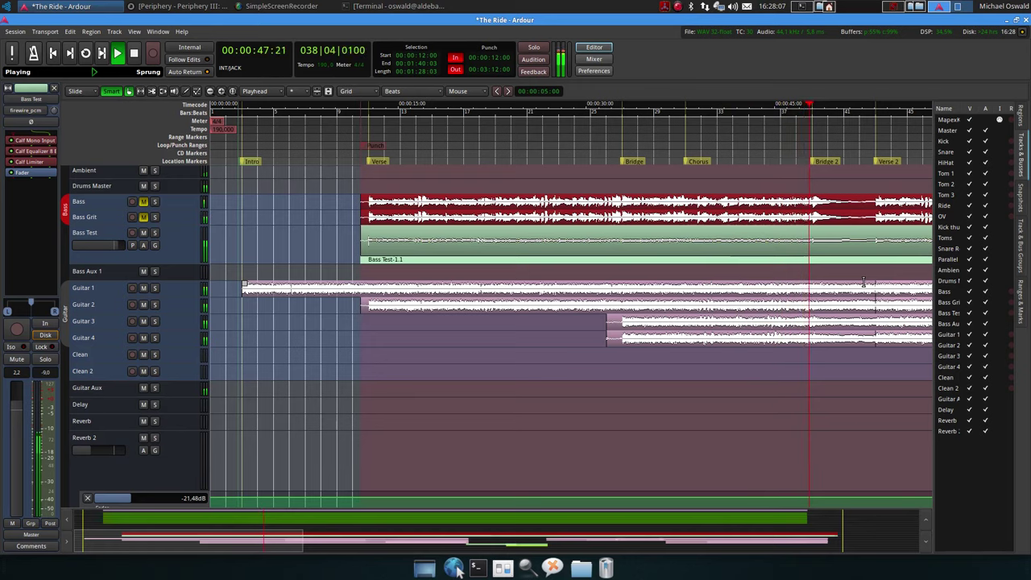
{"action": "key", "text": "space"}
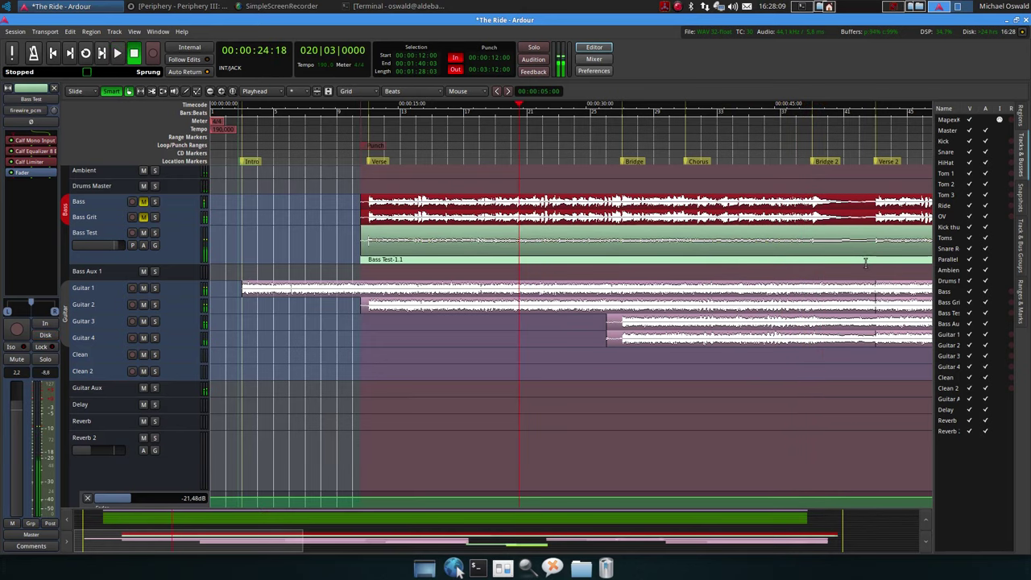
Scroll the timeline toward the Interlude and play the song from about 1:07.
{"action": "scroll", "coordinate": [864, 266], "scroll_direction": "right", "scroll_amount": 5}
{"action": "scroll", "coordinate": [865, 266], "scroll_direction": "right", "scroll_amount": 2}
{"action": "scroll", "coordinate": [862, 294], "scroll_direction": "right", "scroll_amount": 1}
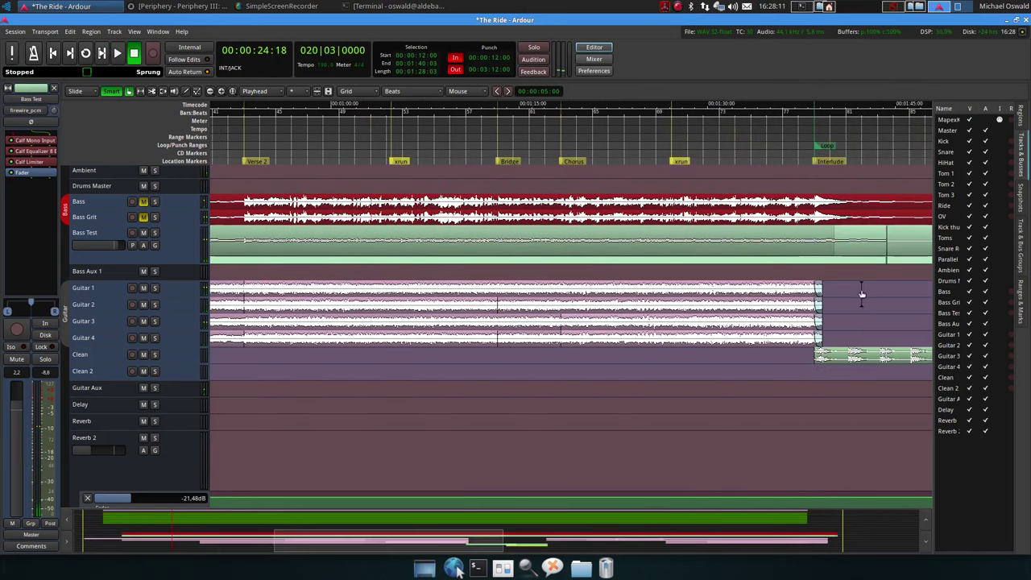
{"action": "left_click", "coordinate": [413, 109]}
{"action": "key", "text": "space"}
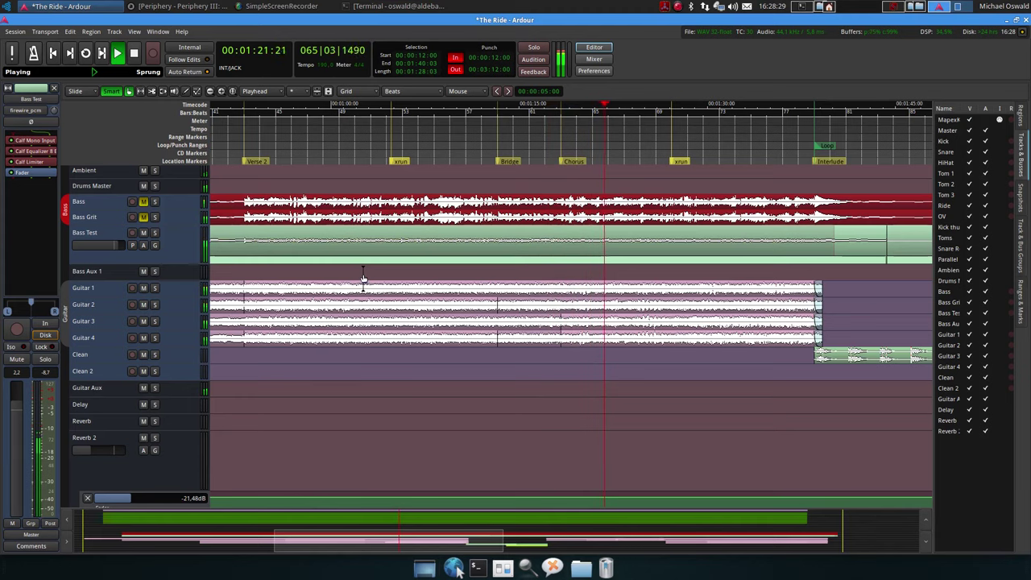
Stop playback so the playhead returns to 00:01:06:18.
{"action": "key", "text": "space"}
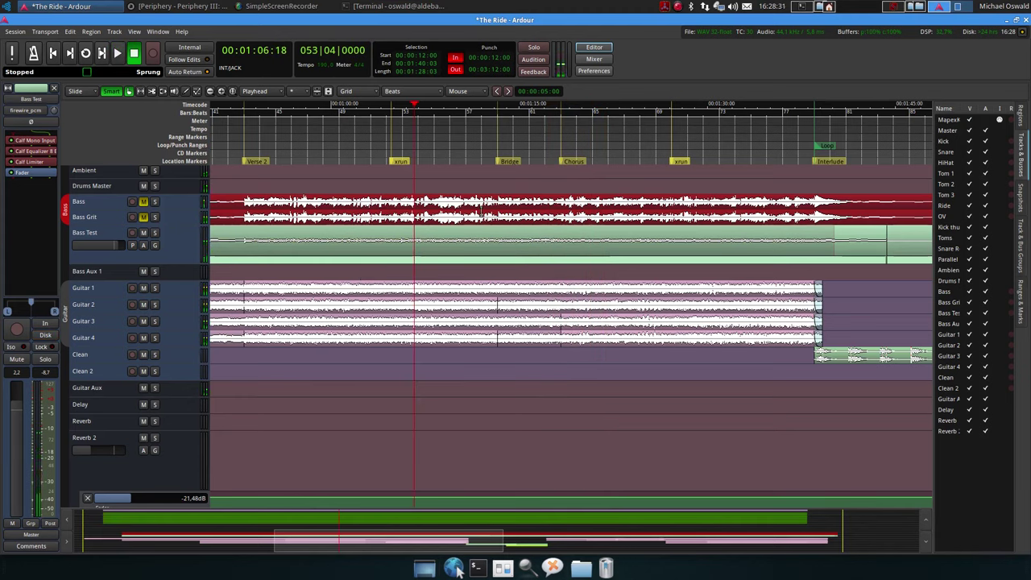